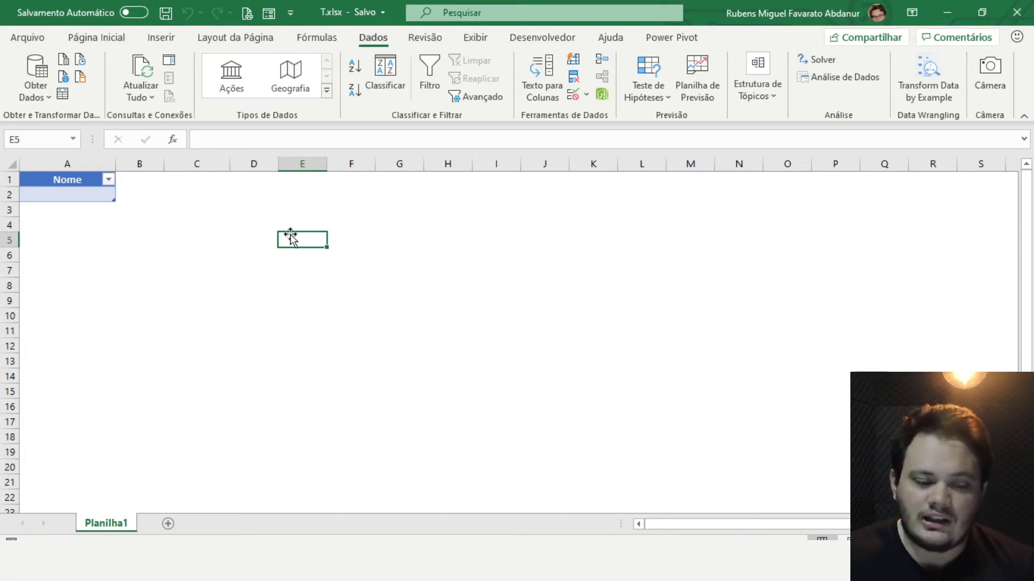
- Enter the test values fdfd and 845 in cells D2 and D3
left_click(350, 210)
left_click(300, 211)
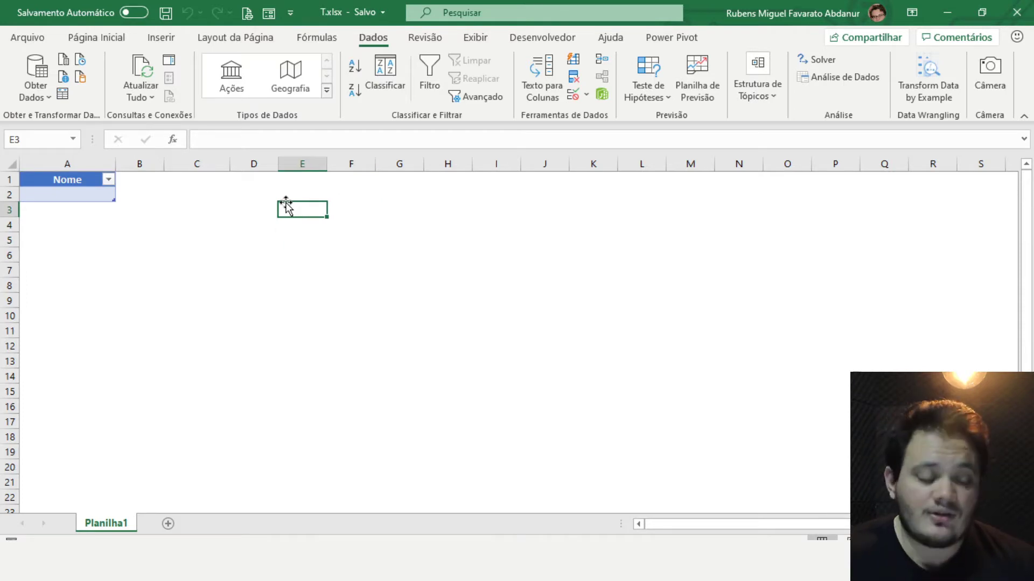
left_click(208, 211)
left_click(252, 196)
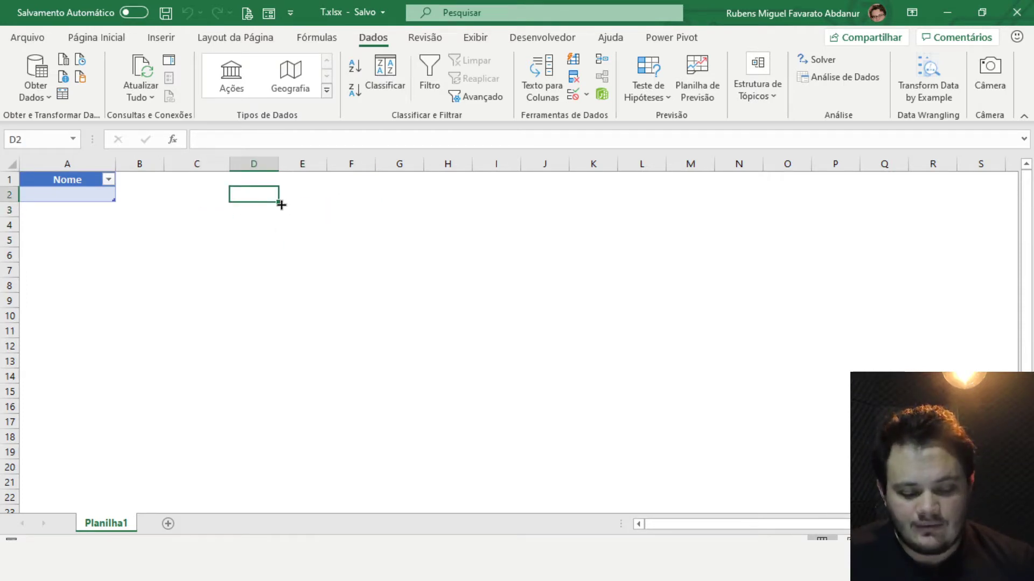
type("fdfd")
key("Return")
type("845")
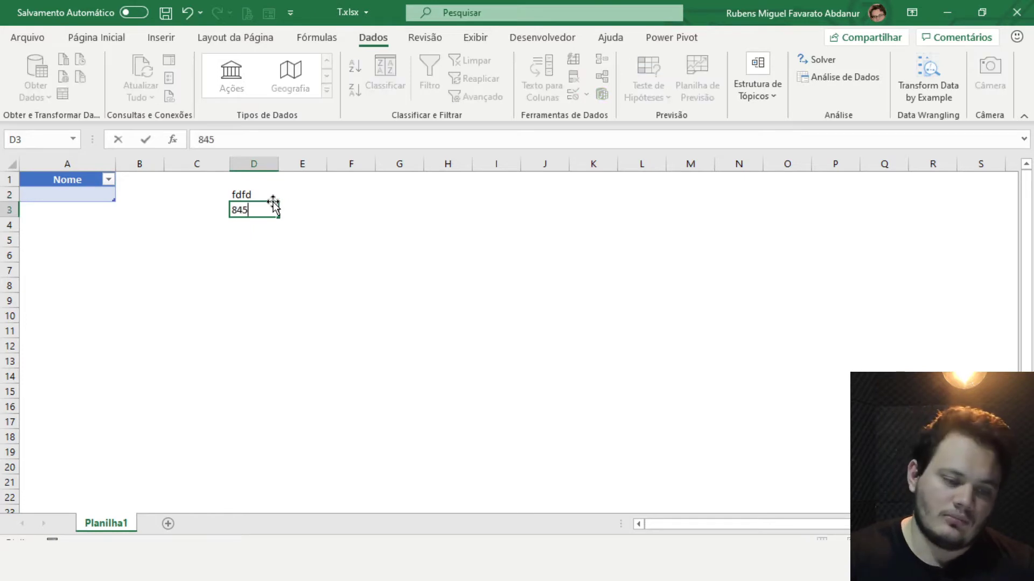
key("Return")
key("Return")
- Add =T() formulas in column D that reference the test text and the number
type("=")
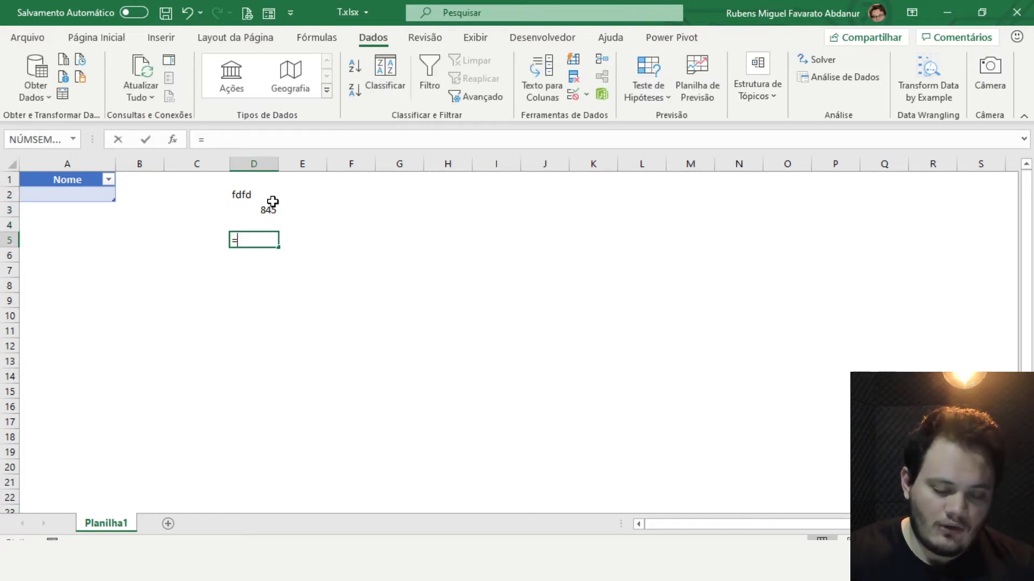
type("T")
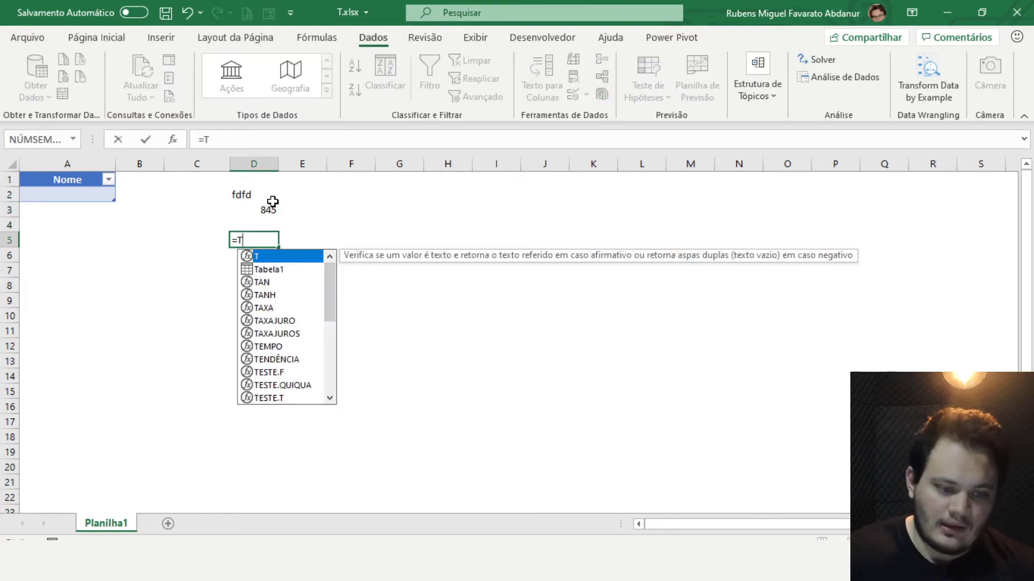
type("(")
left_click(269, 196)
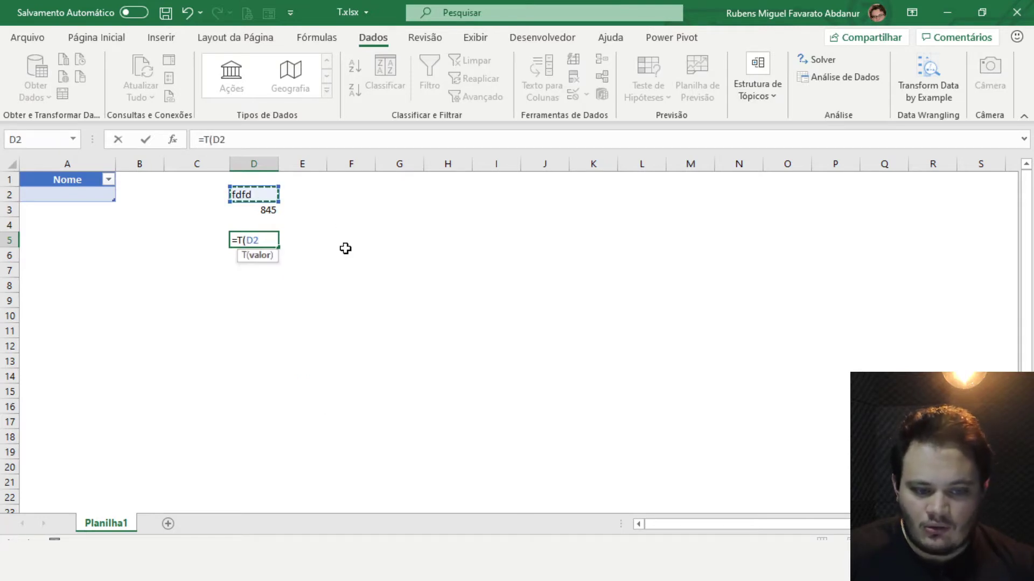
type(")")
key("Return")
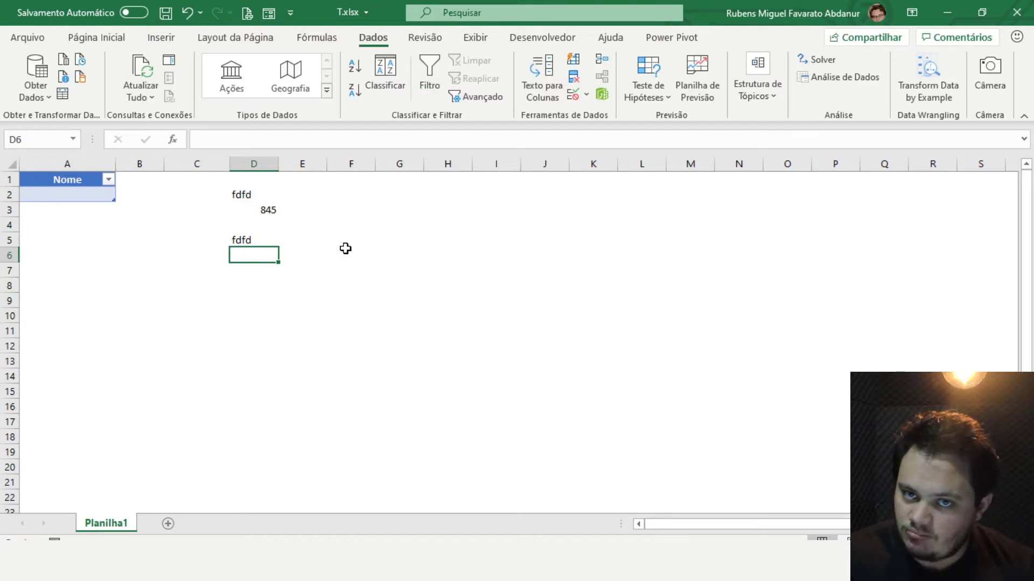
type("=T(")
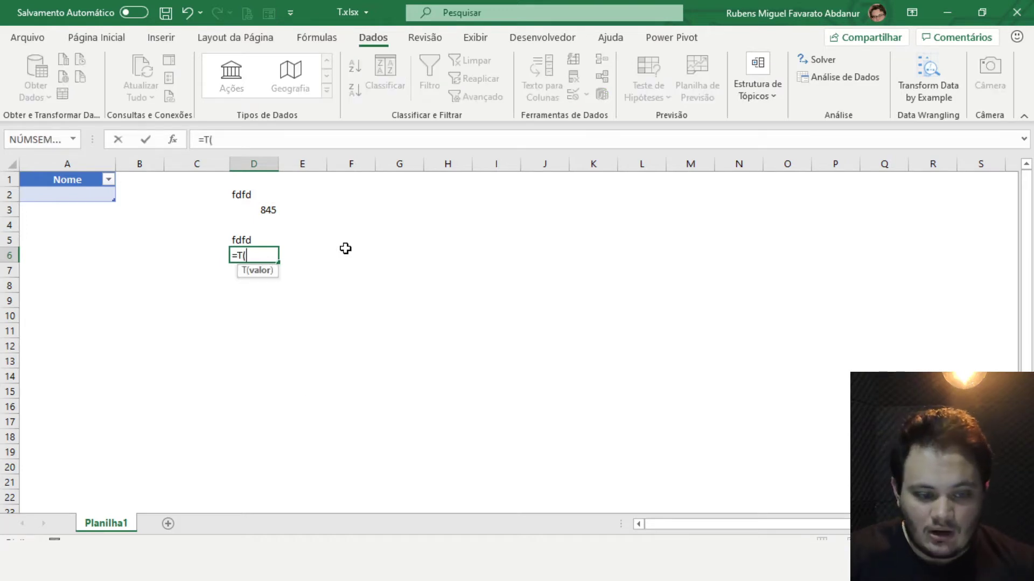
key("Up")
key("Up")
key("Up")
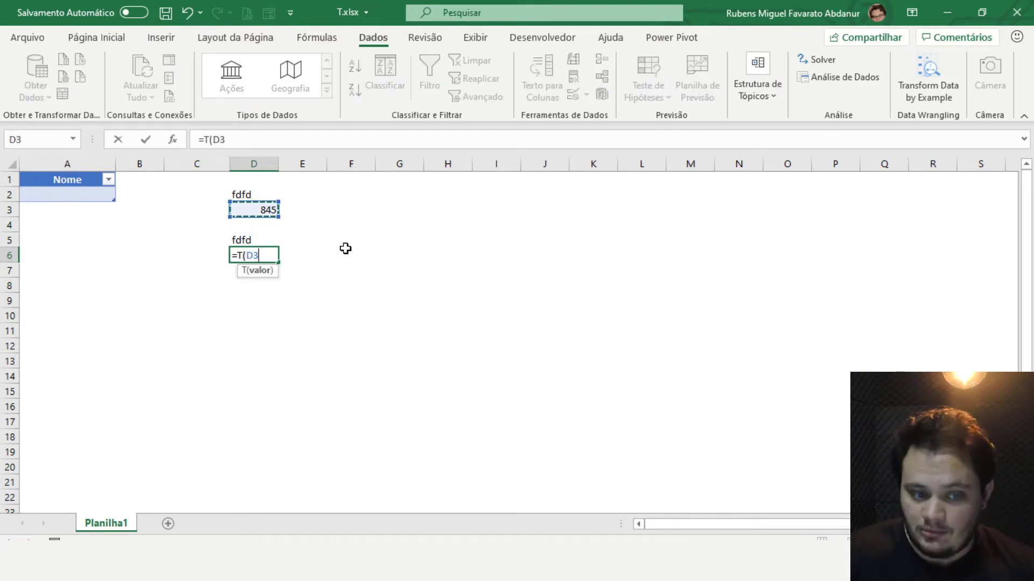
key("Return")
key("Up")
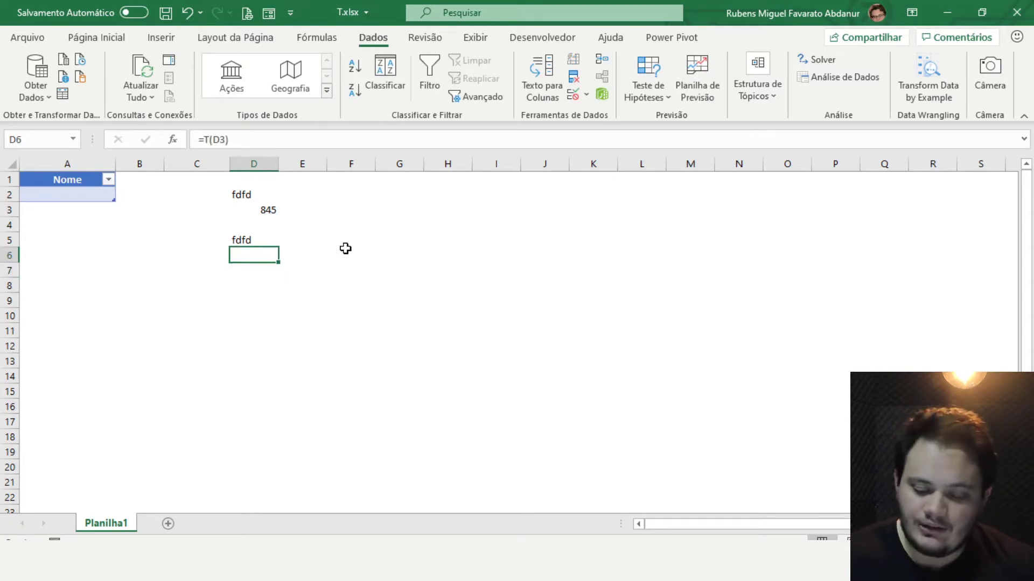
- Clear test cells D2:D9, then try 4543 in the first Nome cell and discard it
mouse_move(253, 300)
left_mouse_down()
mouse_move(265, 228)
mouse_move(258, 191)
left_mouse_up()
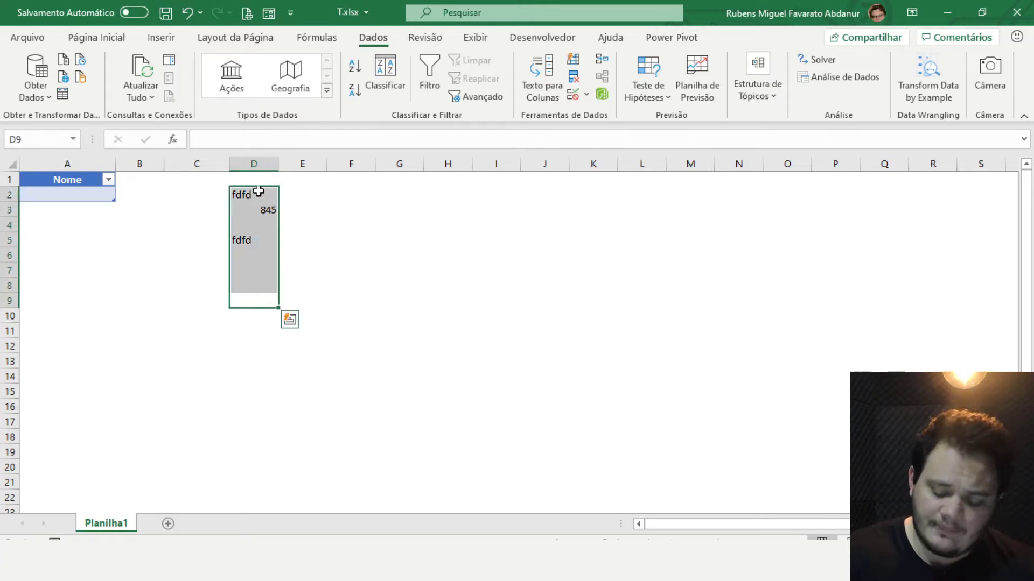
key("Delete")
left_click(331, 207)
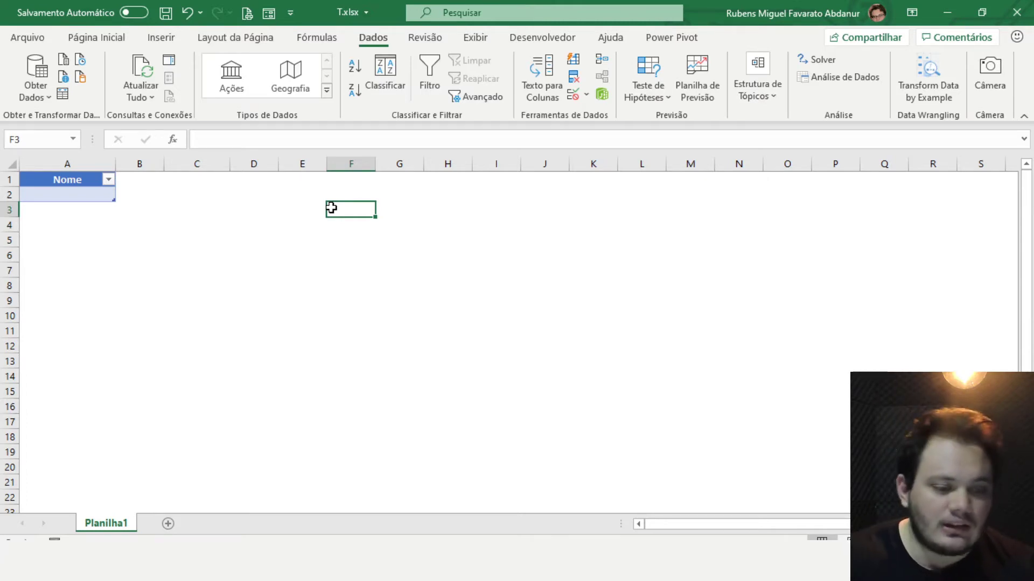
left_click(105, 197)
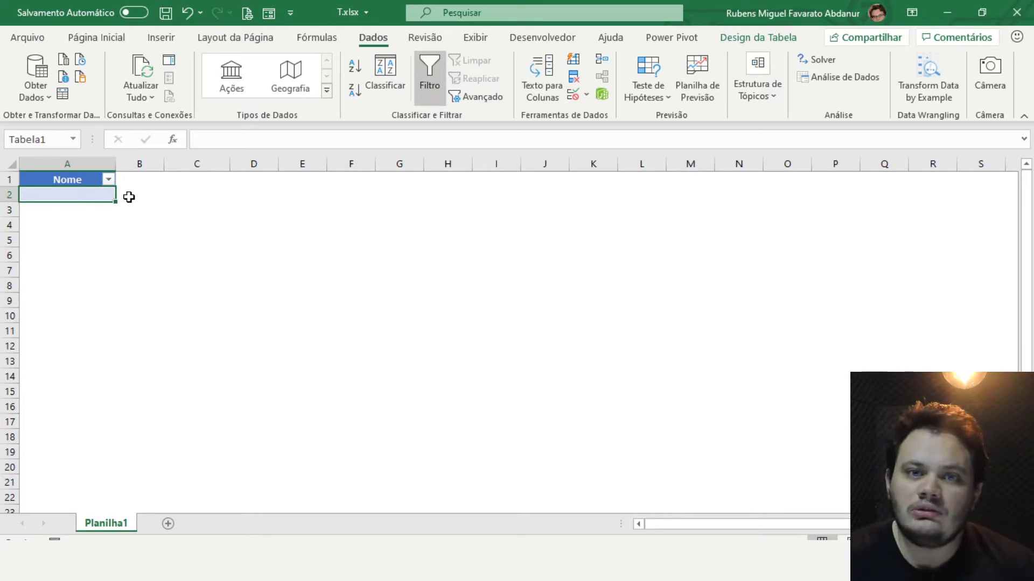
type("4")
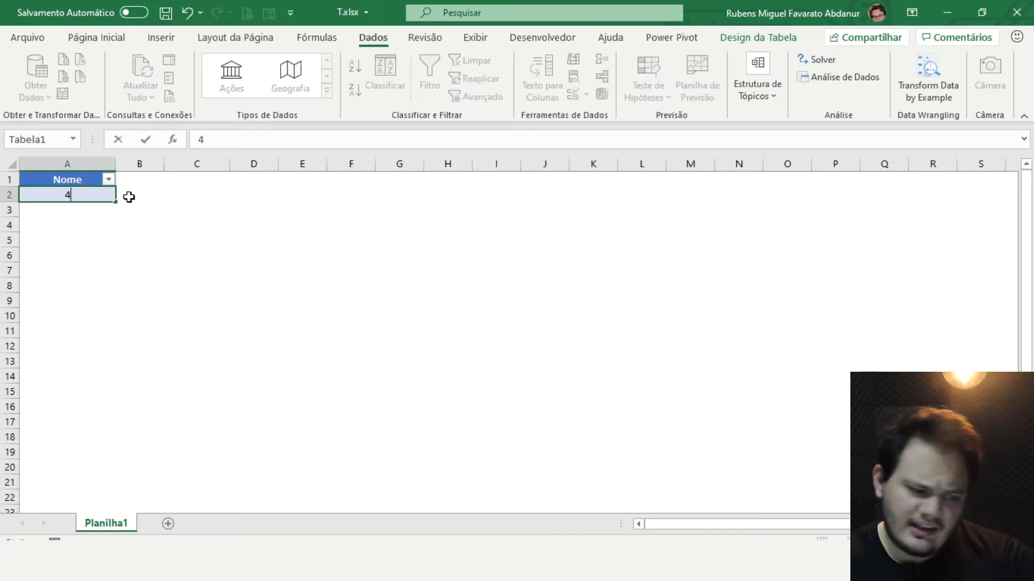
type("543")
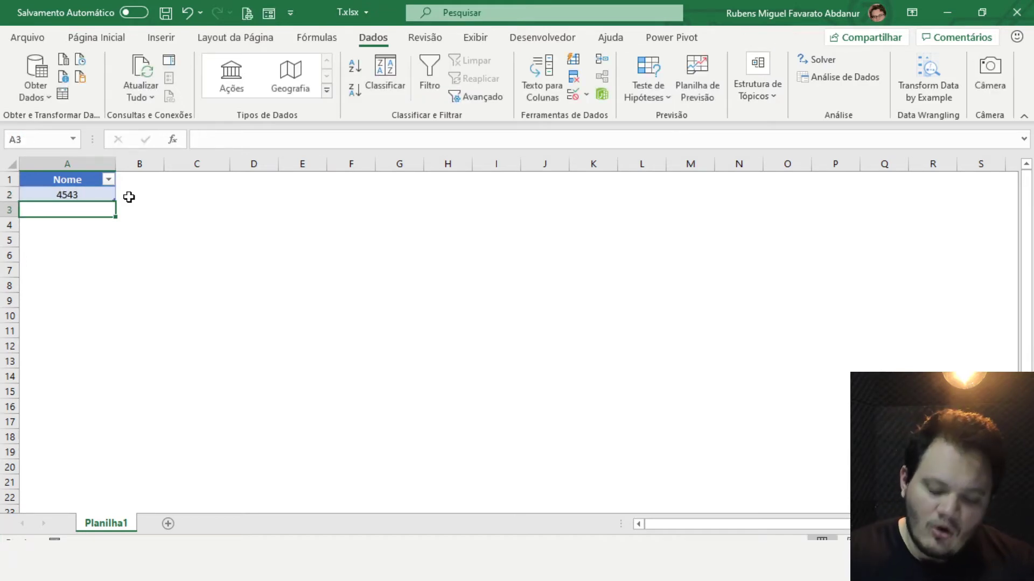
key("Escape")
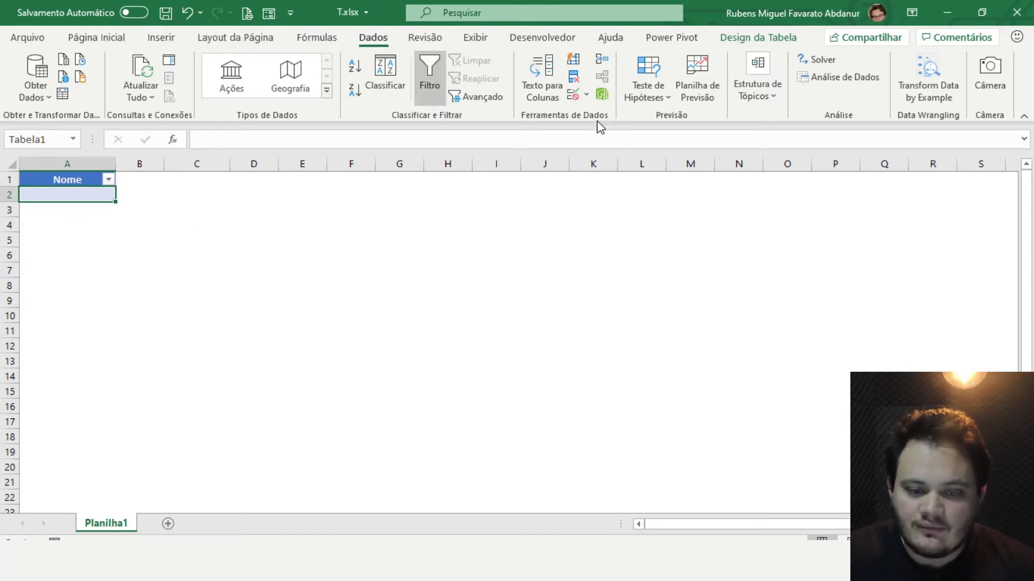
- Set the Nome cell's data validation to allow Personalizado and start the formula
left_click(572, 96)
left_click_drag(491, 178, 460, 195)
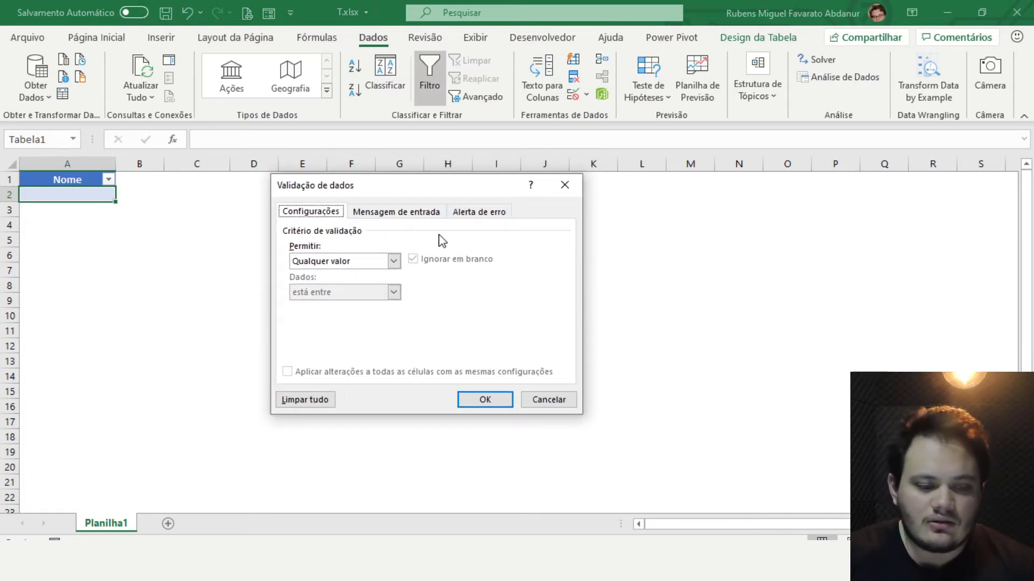
left_click(393, 261)
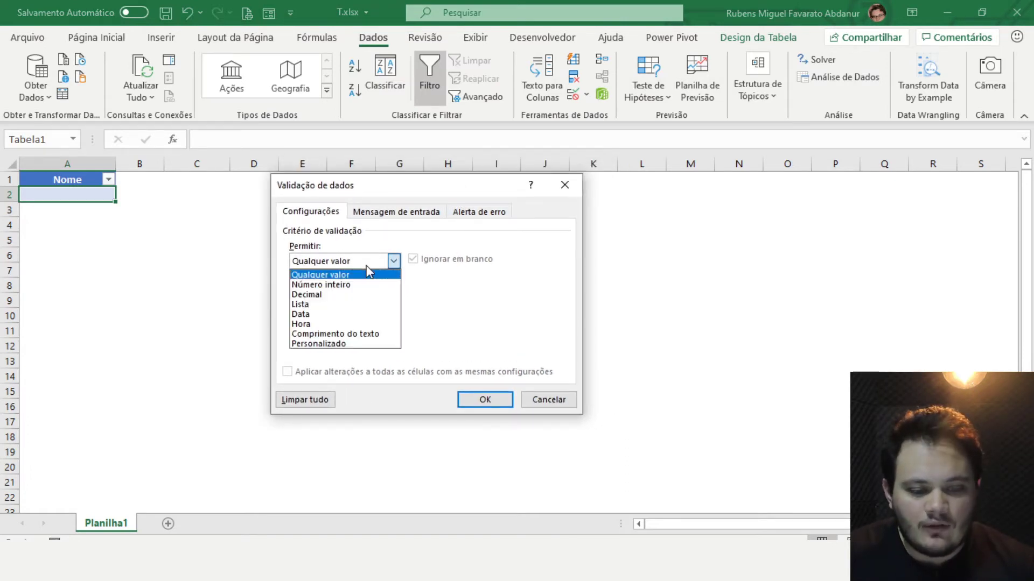
left_click(338, 344)
left_click(321, 321)
type("=")
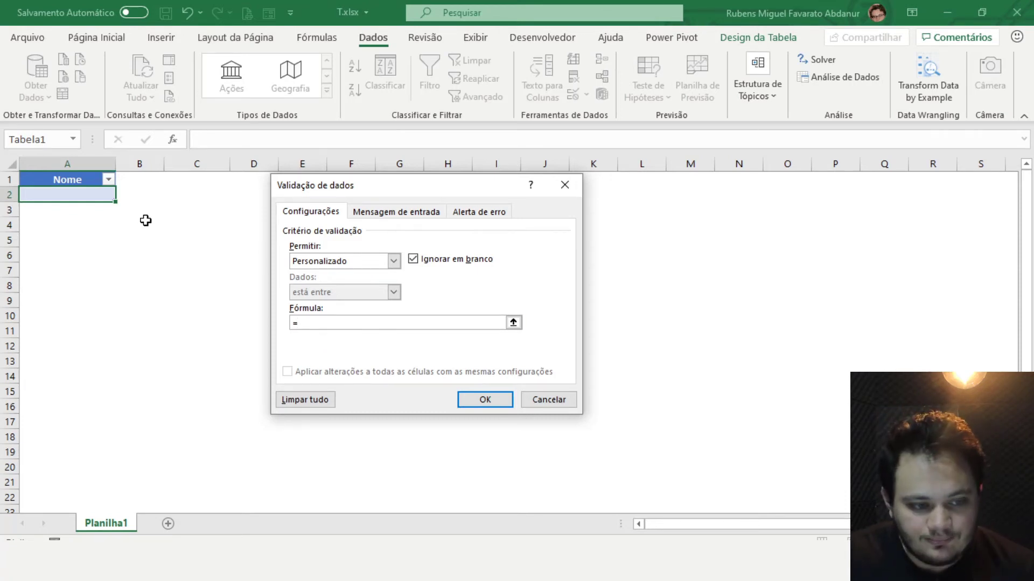
- Enter the validation formula =$A2=T($A2), anchoring column A in both references, and confirm
type("A2")
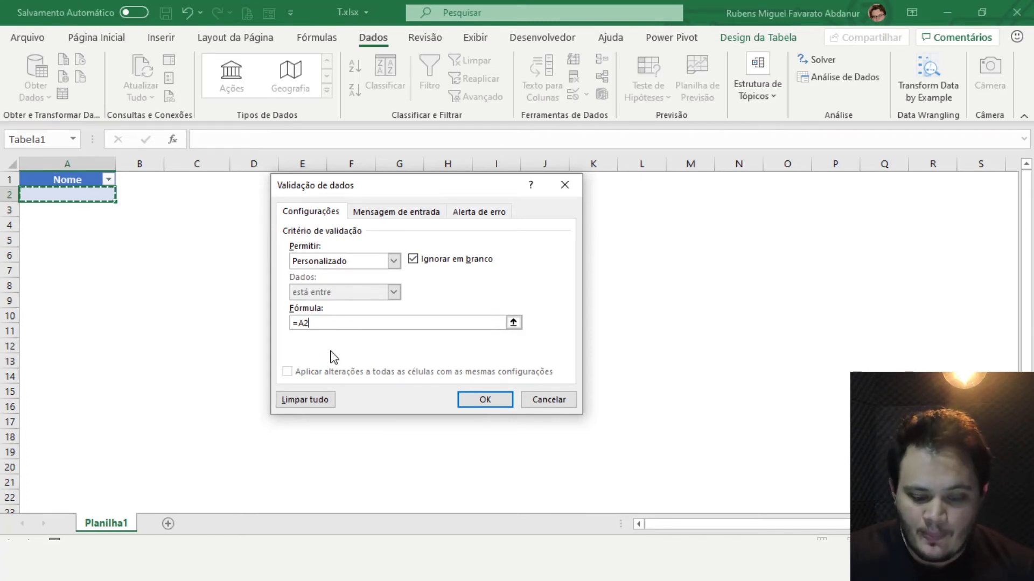
type("=T(")
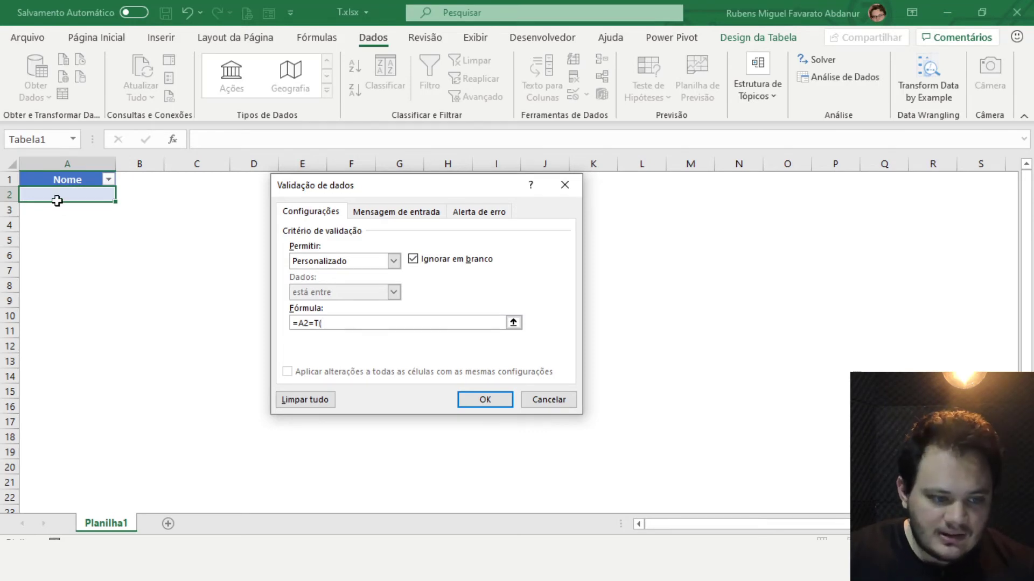
left_click(57, 200)
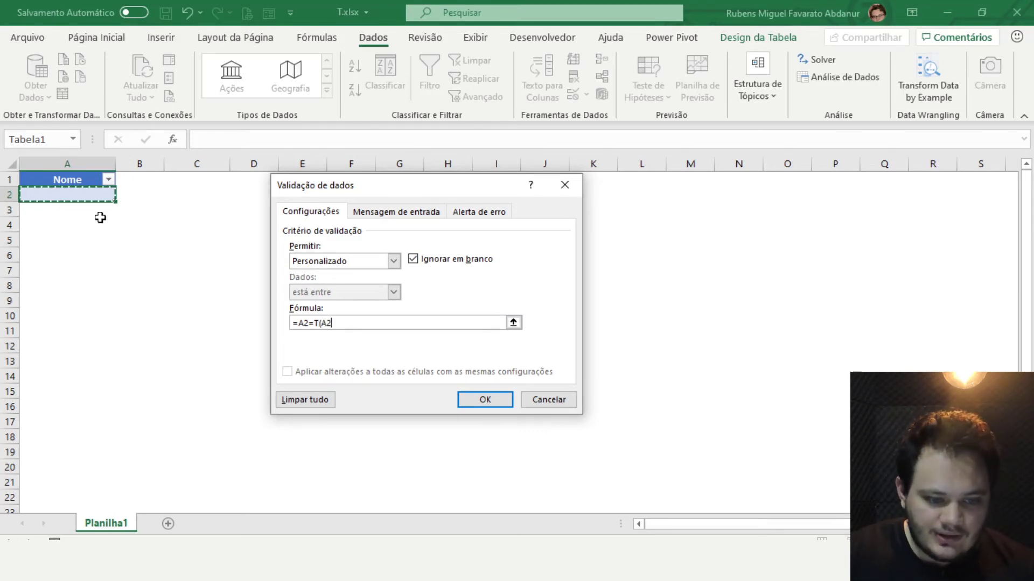
type(")")
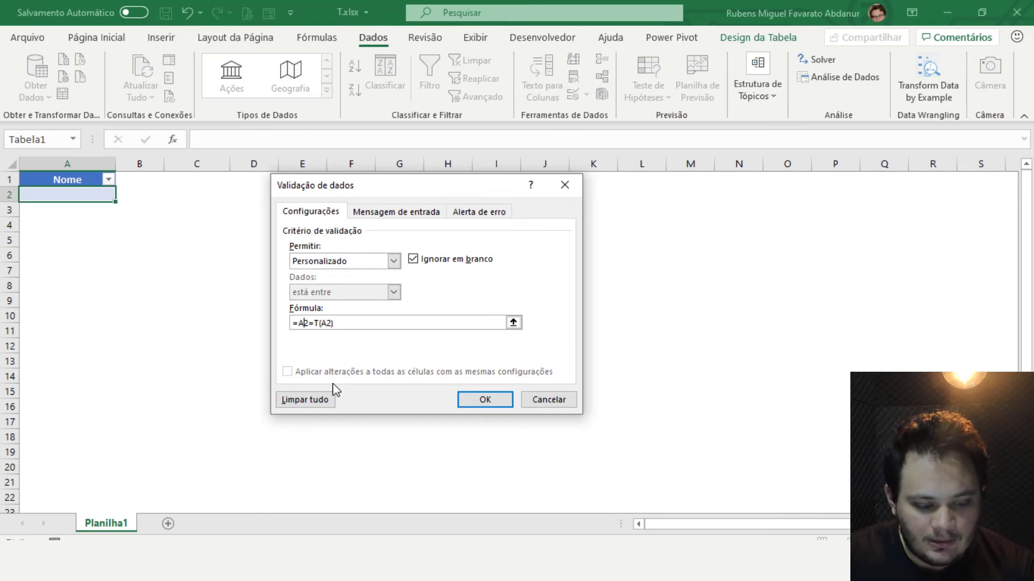
key("F4")
key("F4")
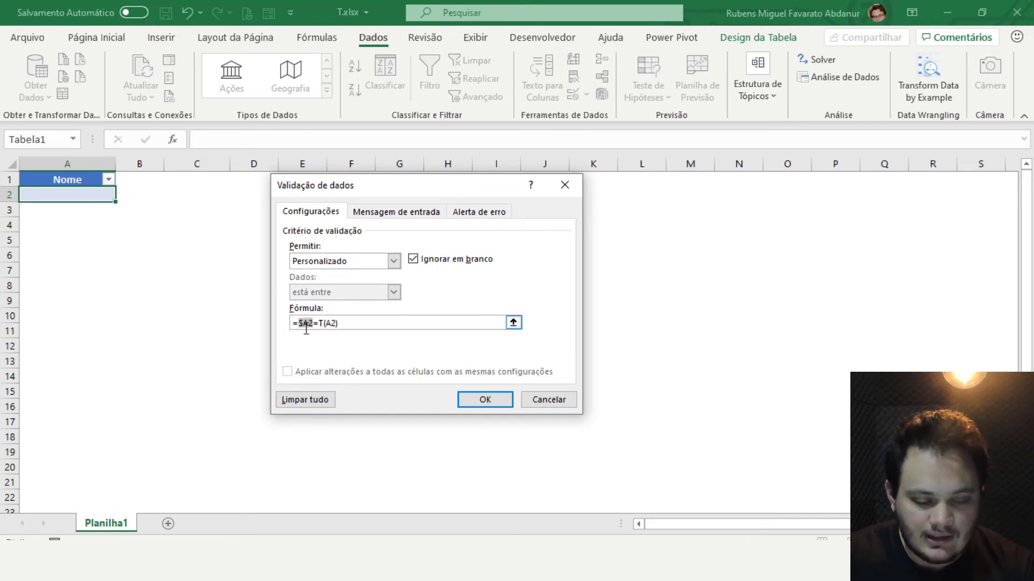
left_click(332, 323)
key("F4")
key("F4")
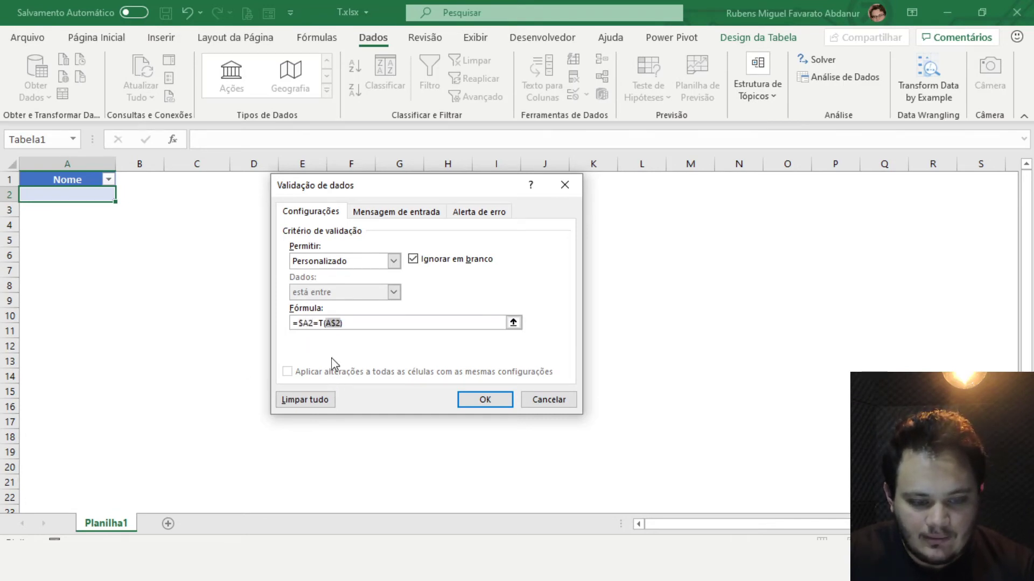
left_click(357, 323)
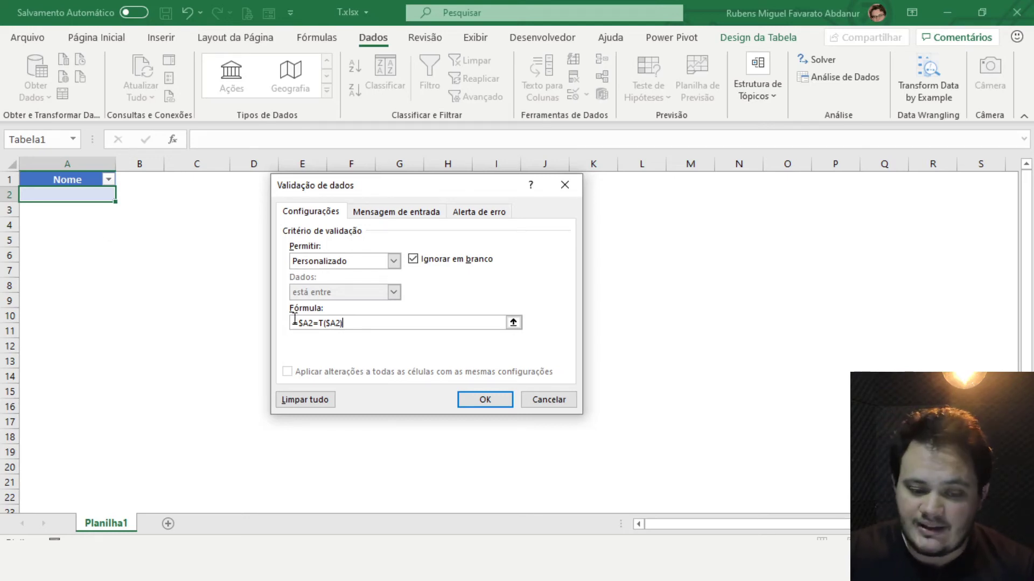
left_click(483, 401)
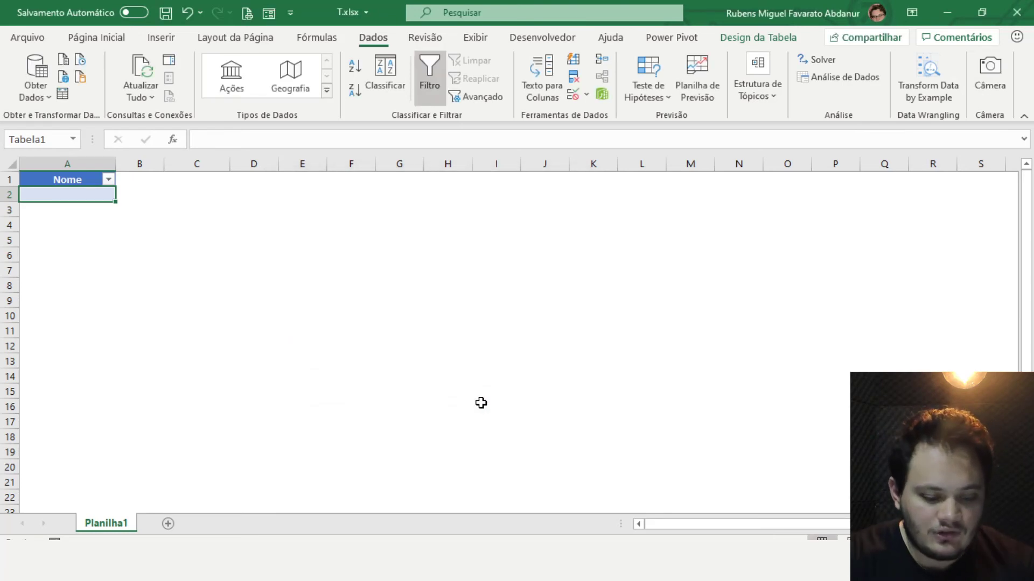
- Enter four sample first names into cells A2 through A5
type("Rubens")
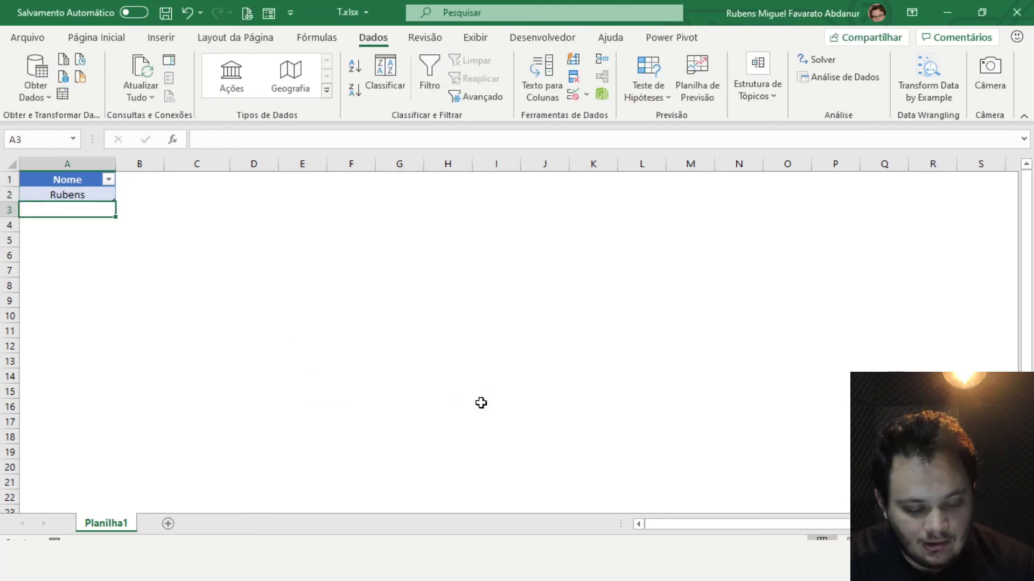
type("Tiago")
key("Return")
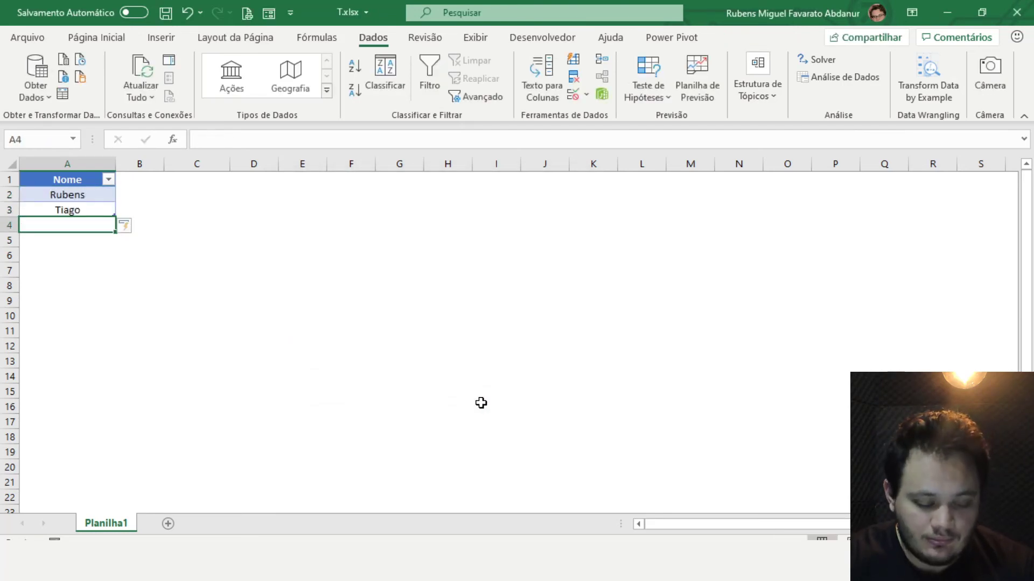
type("Bruno")
key("Return")
type("Bruno")
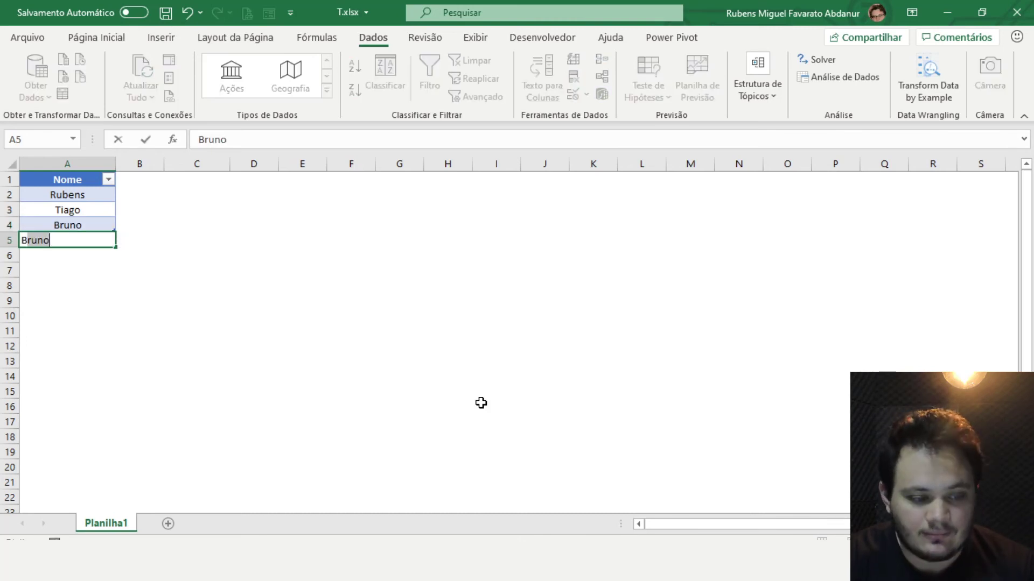
key("BackSpace")
type("na")
key("Return")
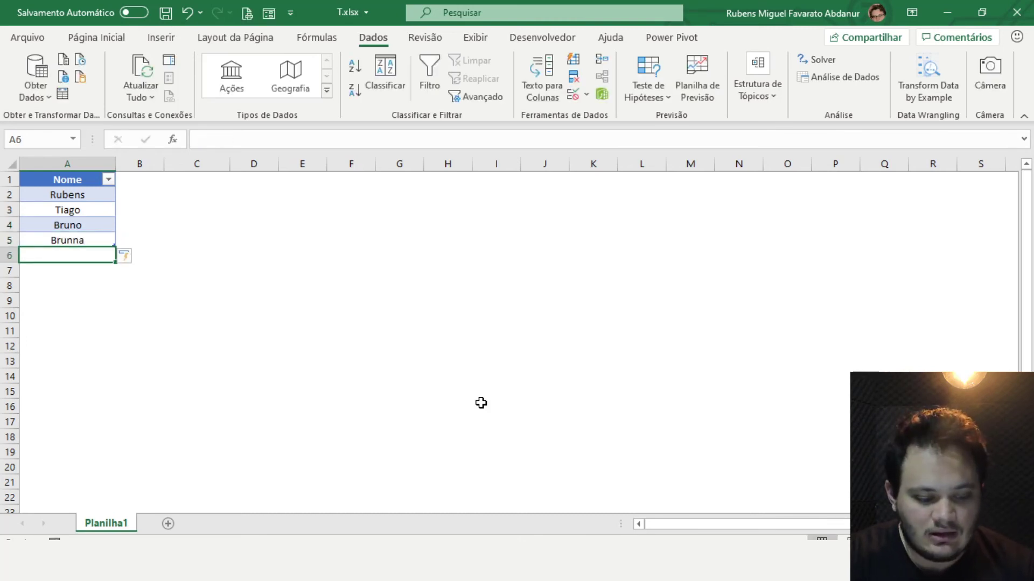
- Try 1234 and 10/05 in A6, cancel both rejections, then enter fdfd
type("1234")
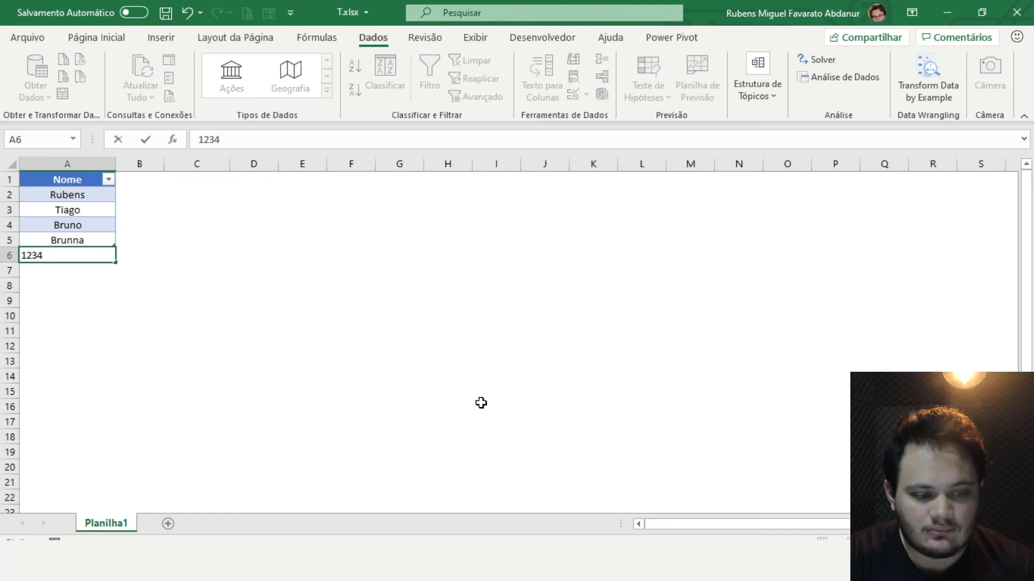
key("Return")
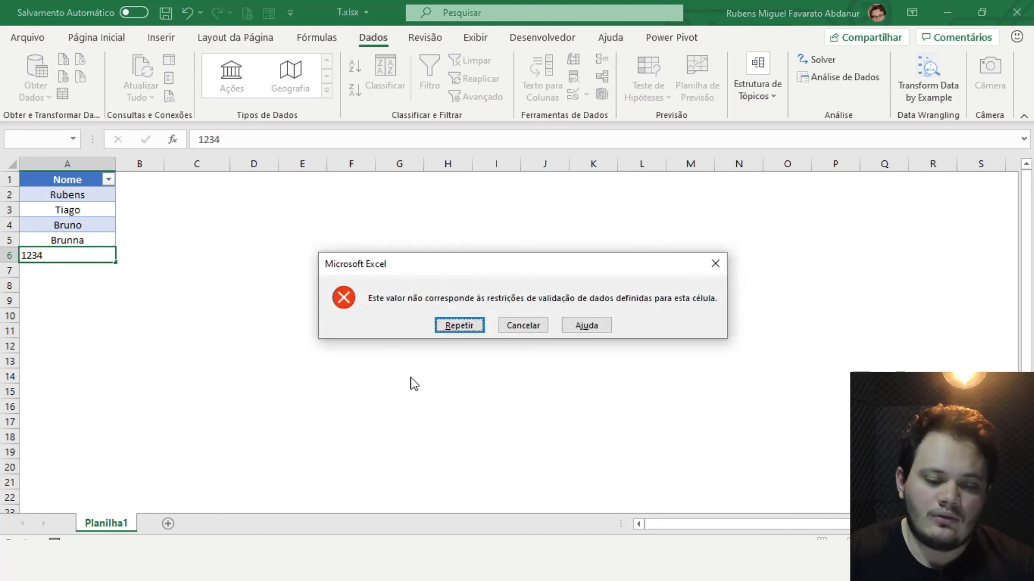
left_click(508, 328)
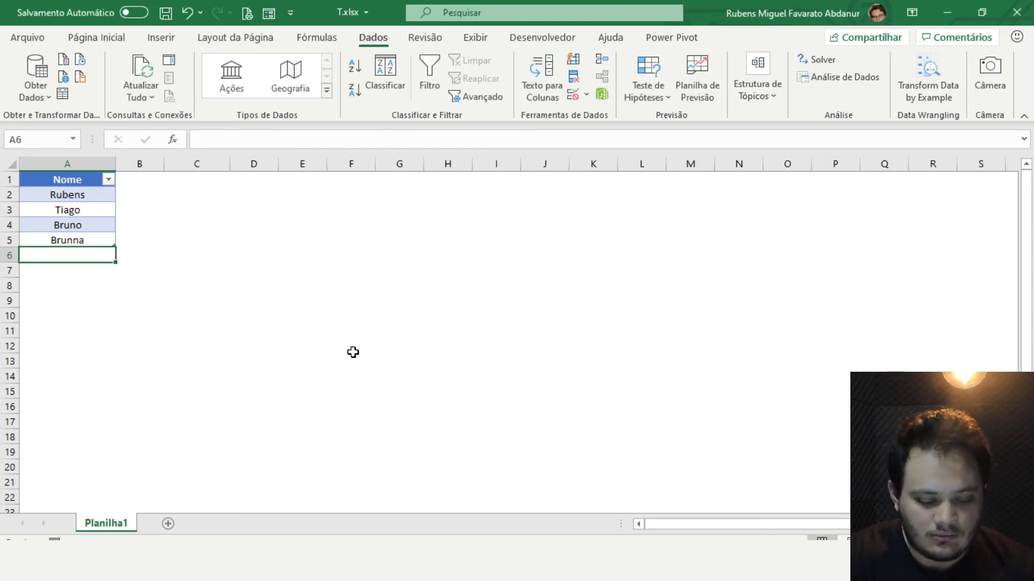
type("10/0")
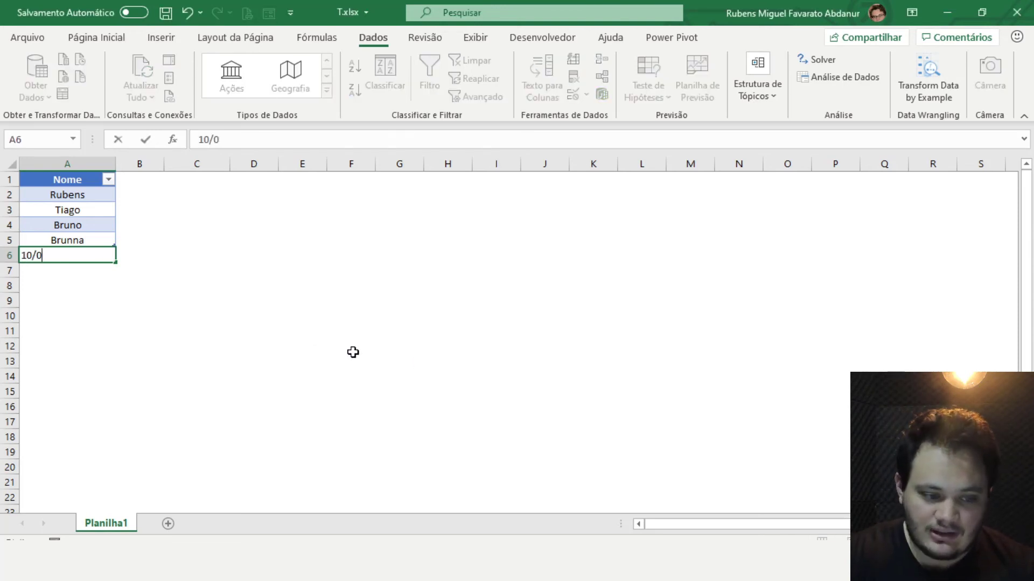
type("5")
key("Return")
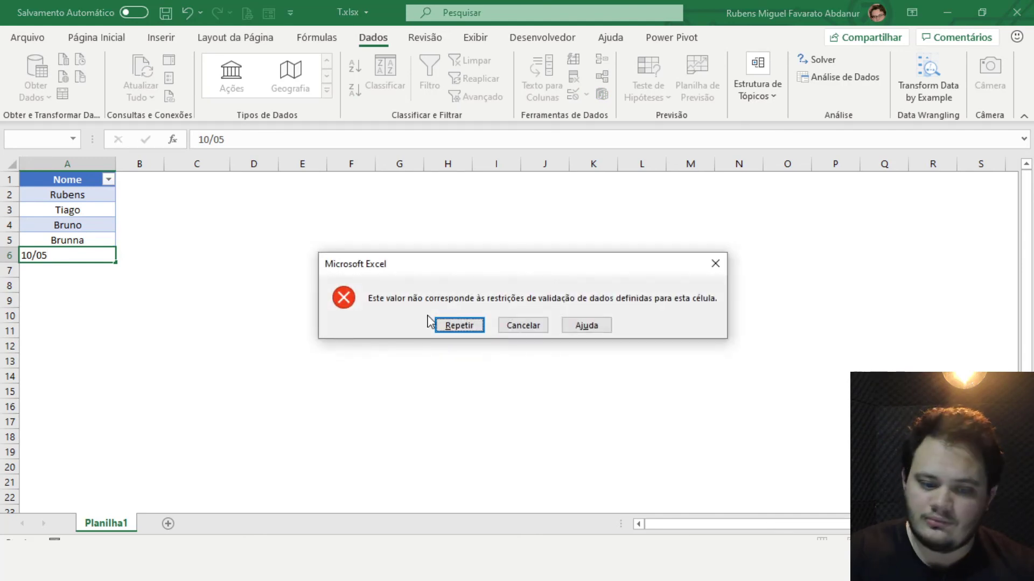
left_click(523, 326)
type("fdfd")
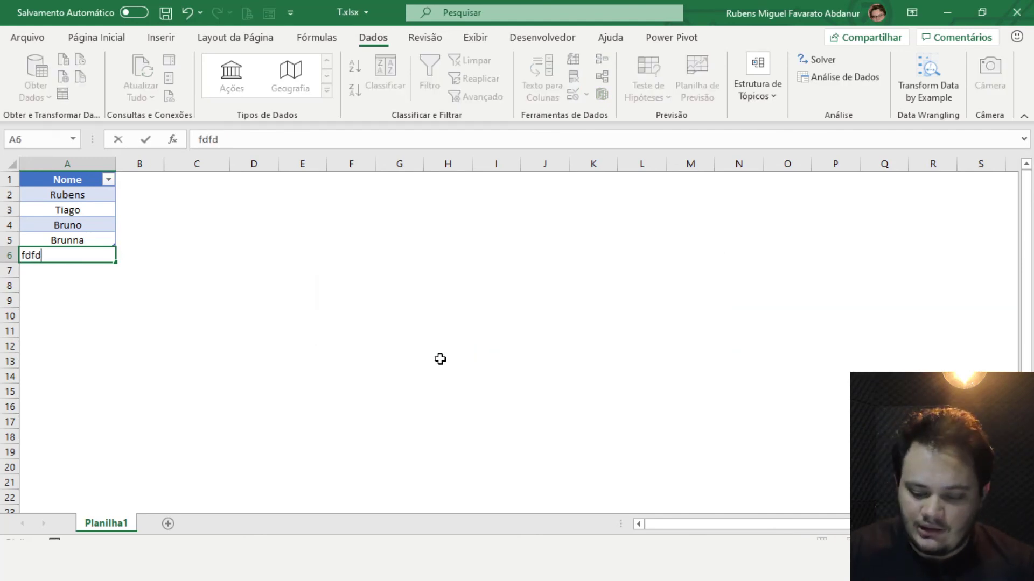
key("Return")
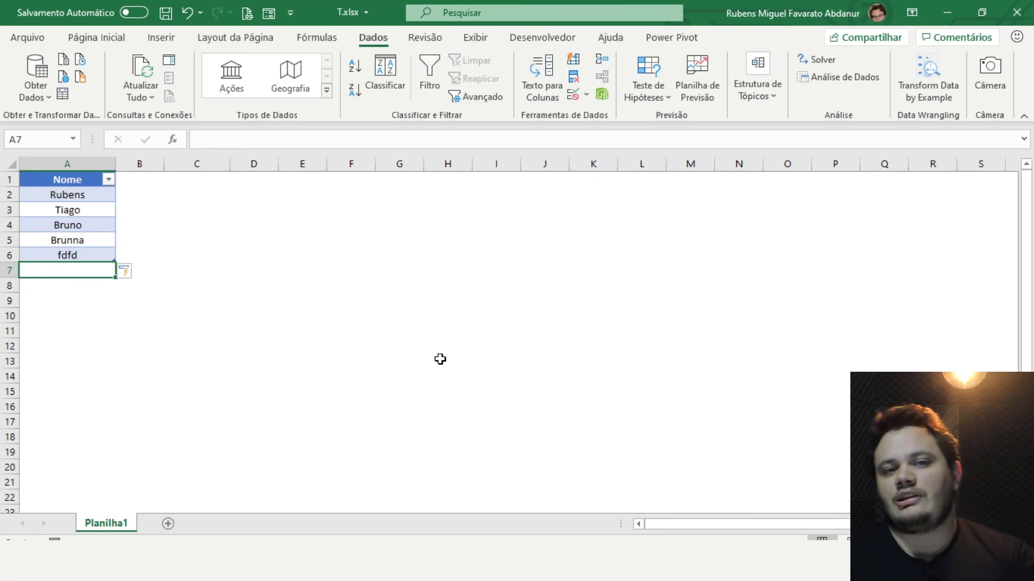